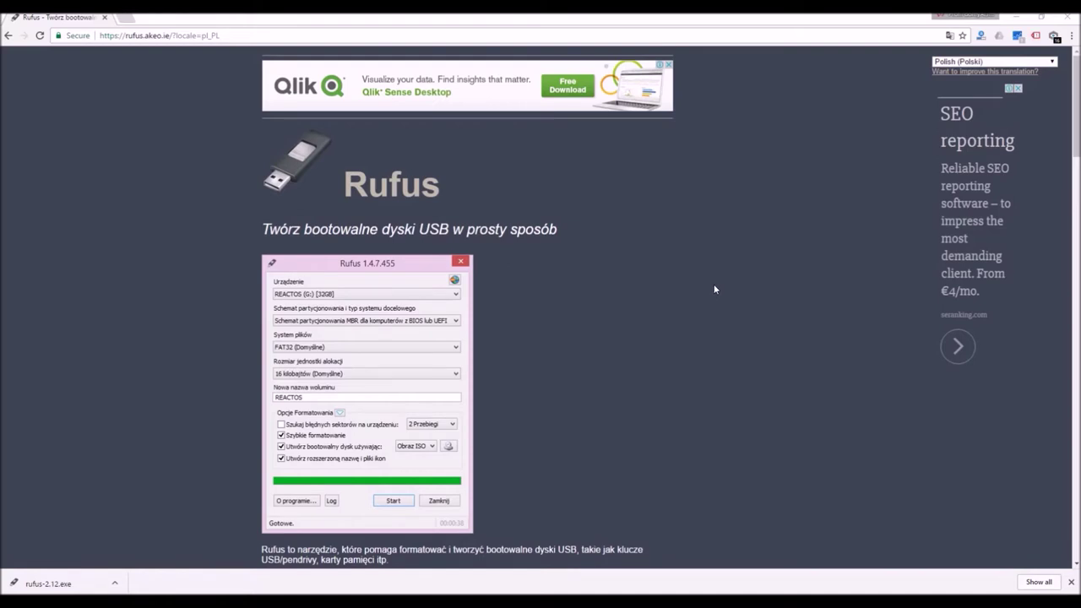
Step: Look through the Rufus web page, from the program description to the download, ISO, UEFI and licence information
scroll(713, 288, "down", 2)
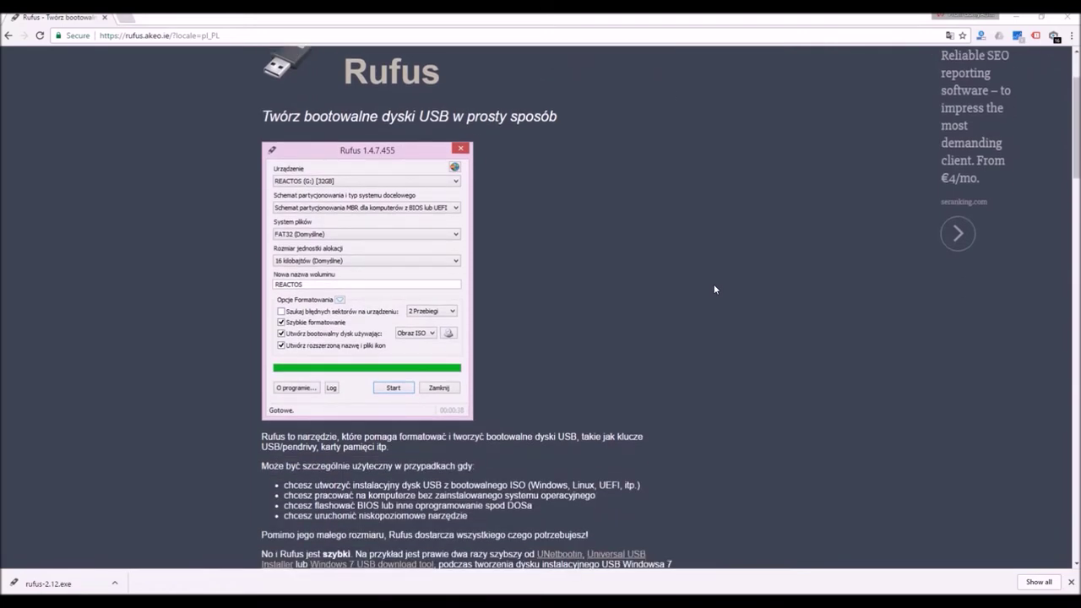
scroll(714, 289, "up", 2)
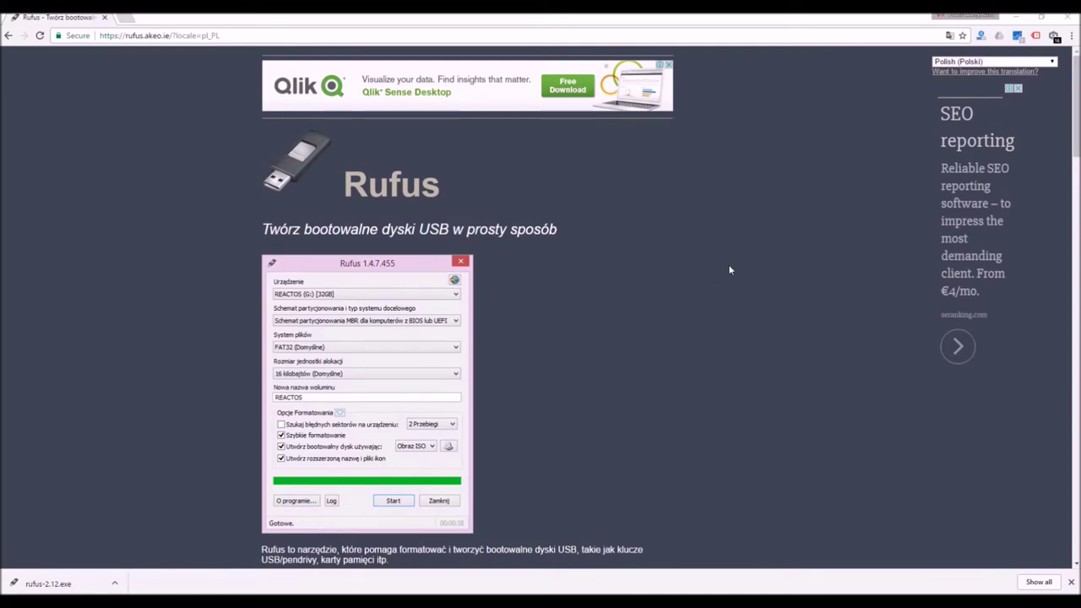
scroll(731, 270, "down", 4)
scroll(735, 315, "up", 1)
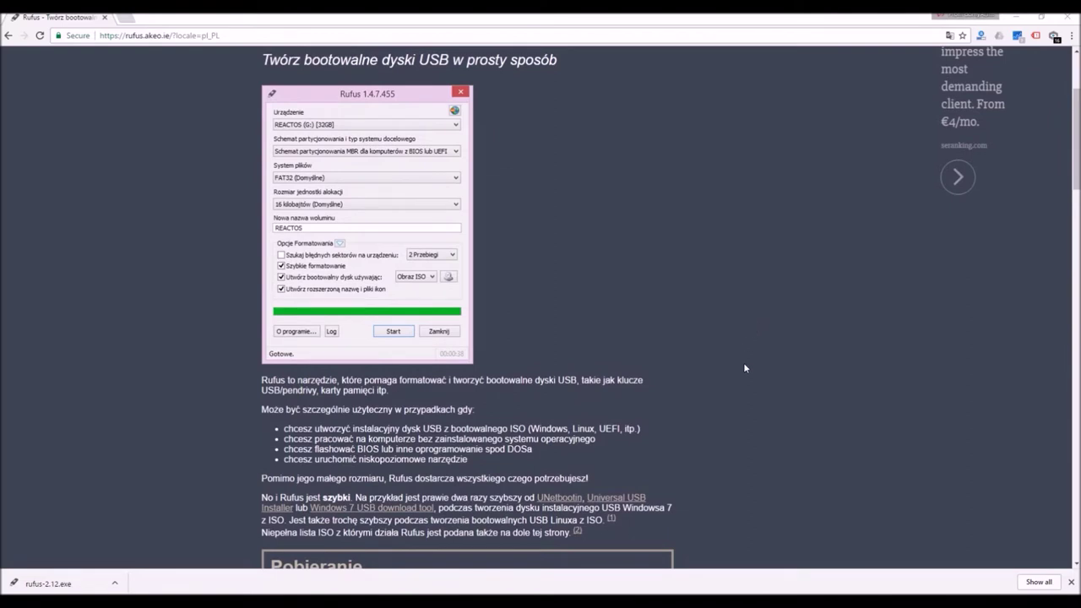
scroll(745, 368, "up", 2)
scroll(745, 368, "down", 2)
scroll(745, 368, "up", 3)
scroll(745, 367, "down", 1)
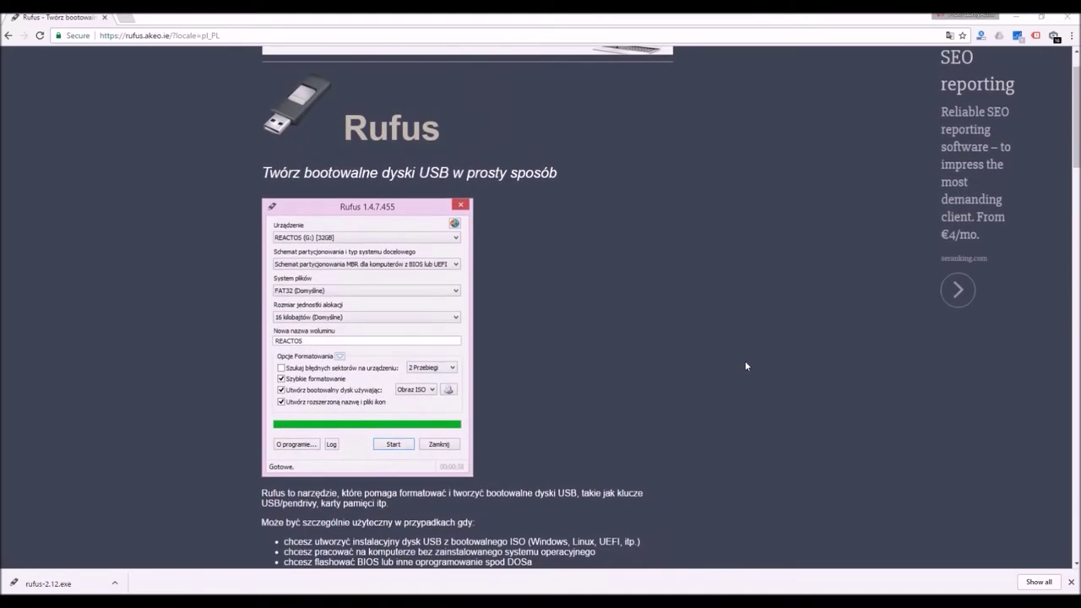
scroll(746, 366, "up", 1)
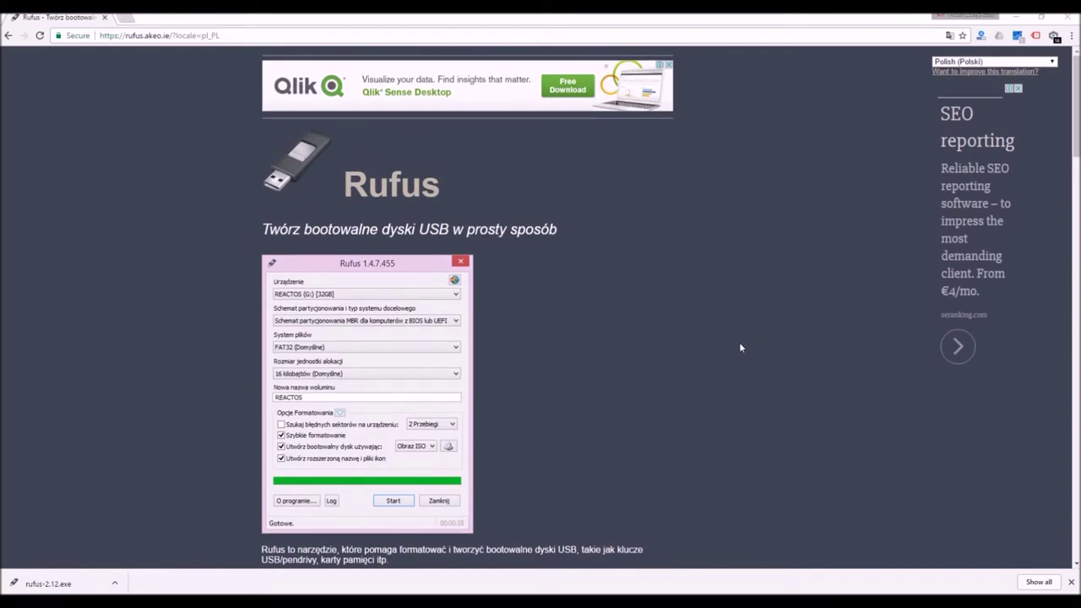
scroll(739, 346, "down", 1)
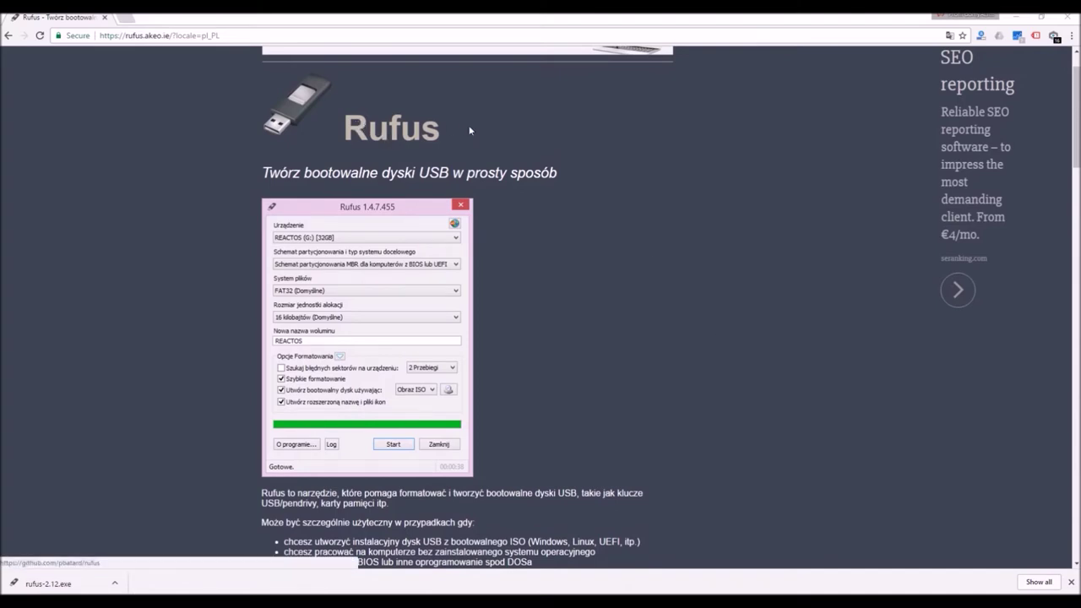
scroll(642, 207, "down", 2)
scroll(644, 207, "down", 6)
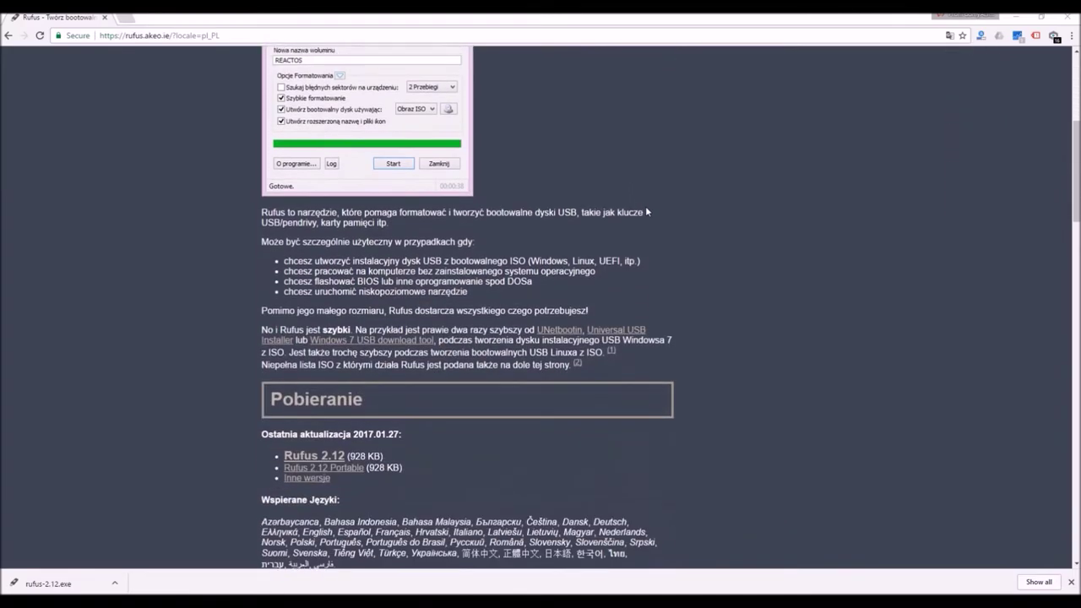
scroll(657, 253, "down", 4)
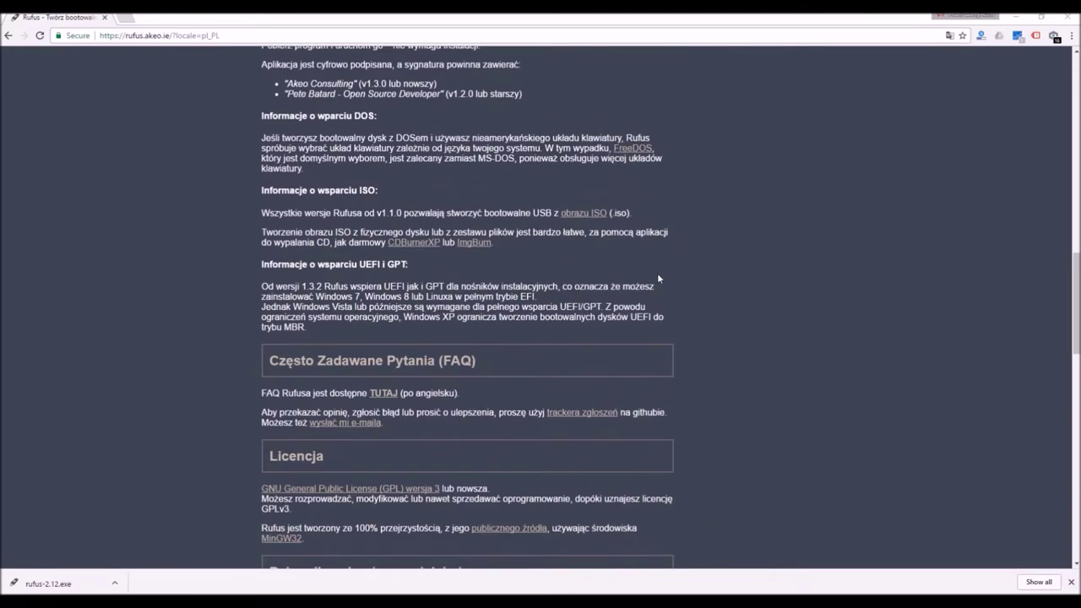
Step: Download Rufus 2.12 Portable from the page's Pobieranie section
scroll(658, 278, "up", 10)
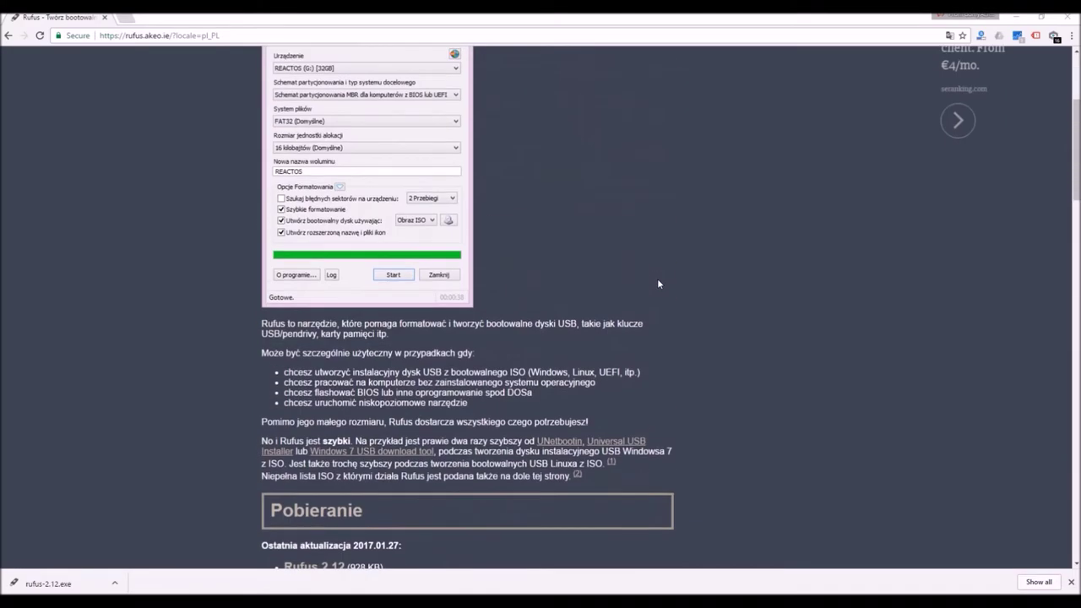
scroll(657, 284, "up", 3)
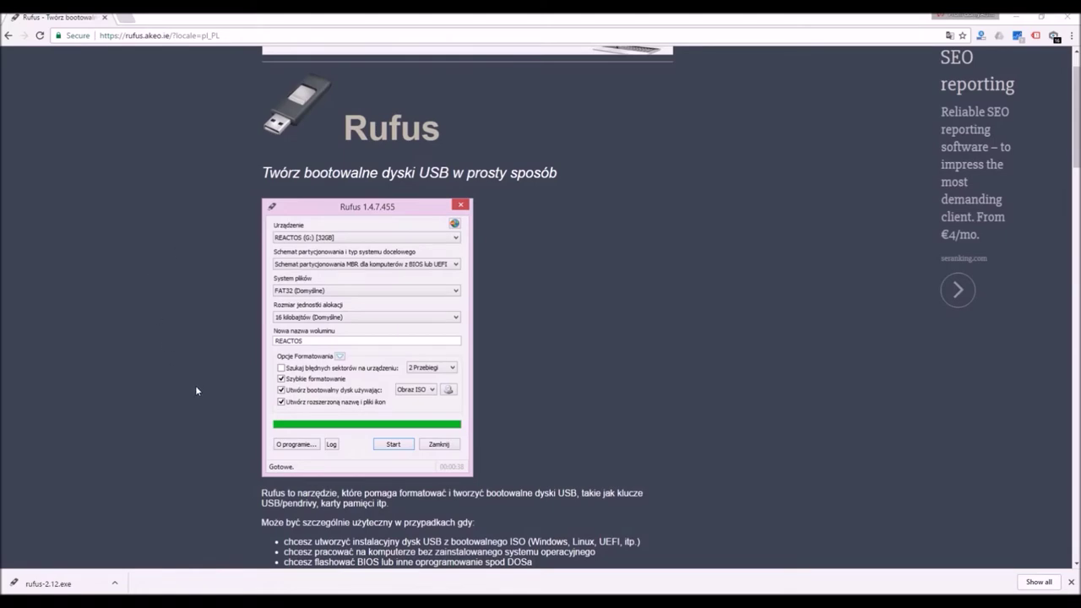
scroll(197, 388, "down", 3)
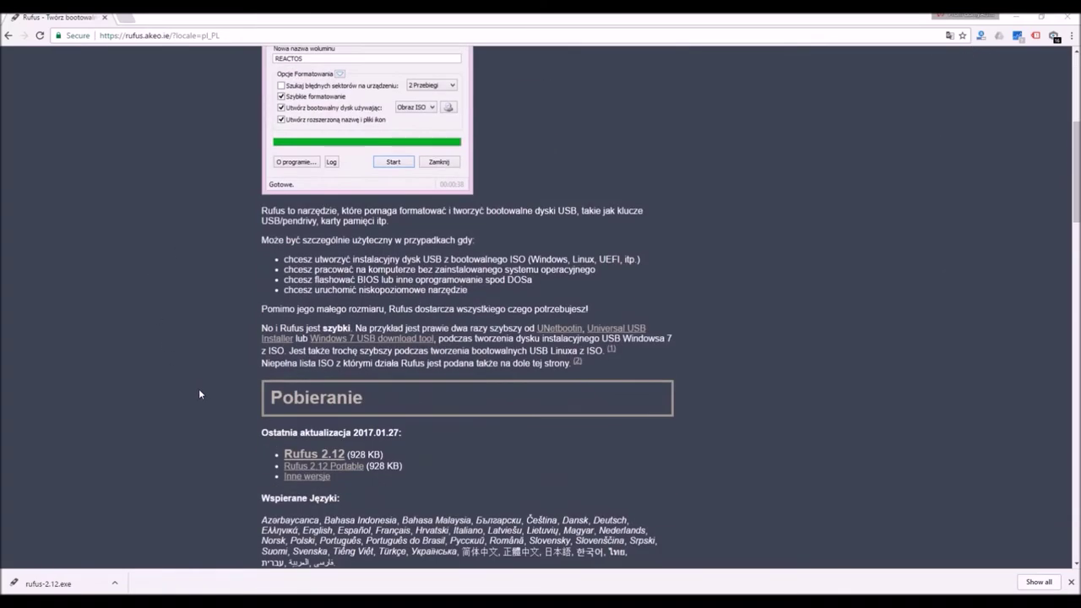
left_click(334, 469)
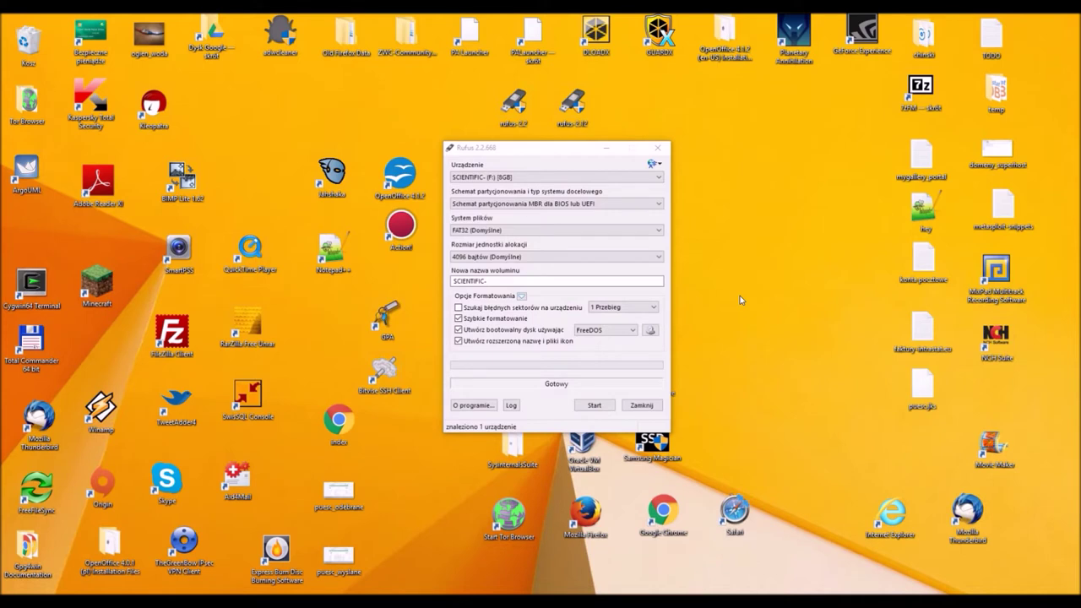
Step: Select the 8 GB USB drive F: as the device and the MBR partition scheme for BIOS or UEFI in Rufus
left_click_drag(550, 149, 571, 157)
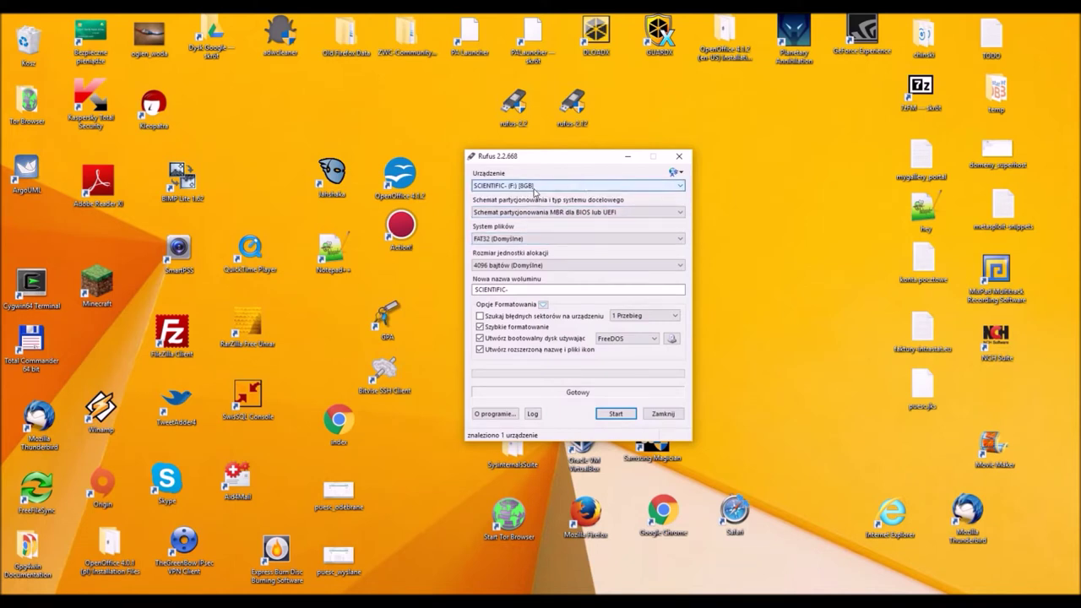
left_click(645, 185)
left_click(647, 188)
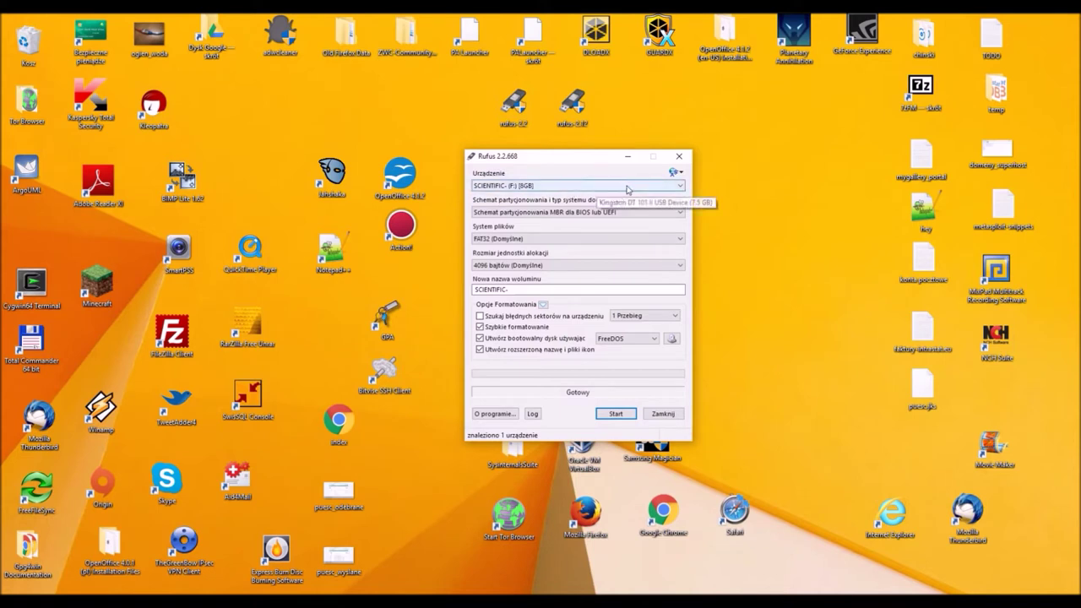
left_click(643, 212)
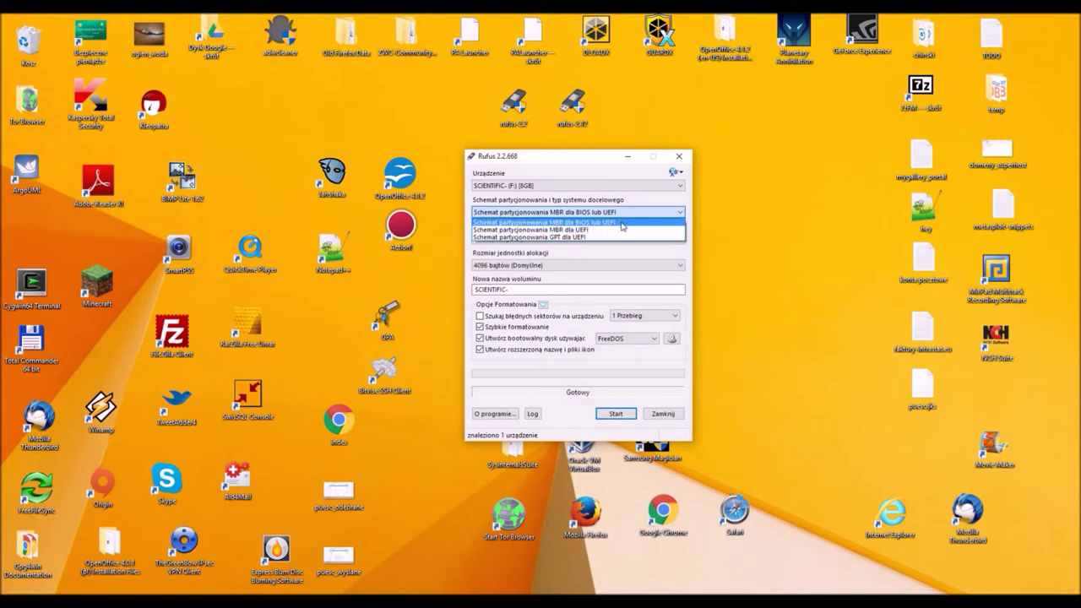
left_click(621, 224)
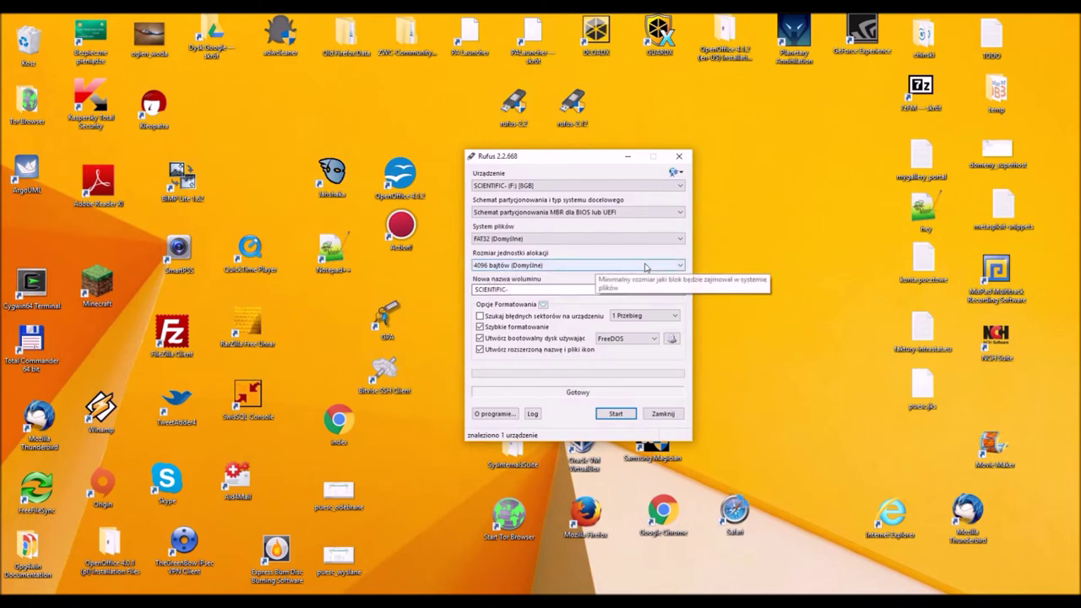
Step: Set the new volume name of the USB drive to bios
left_click(519, 286)
left_click_drag(521, 289, 428, 287)
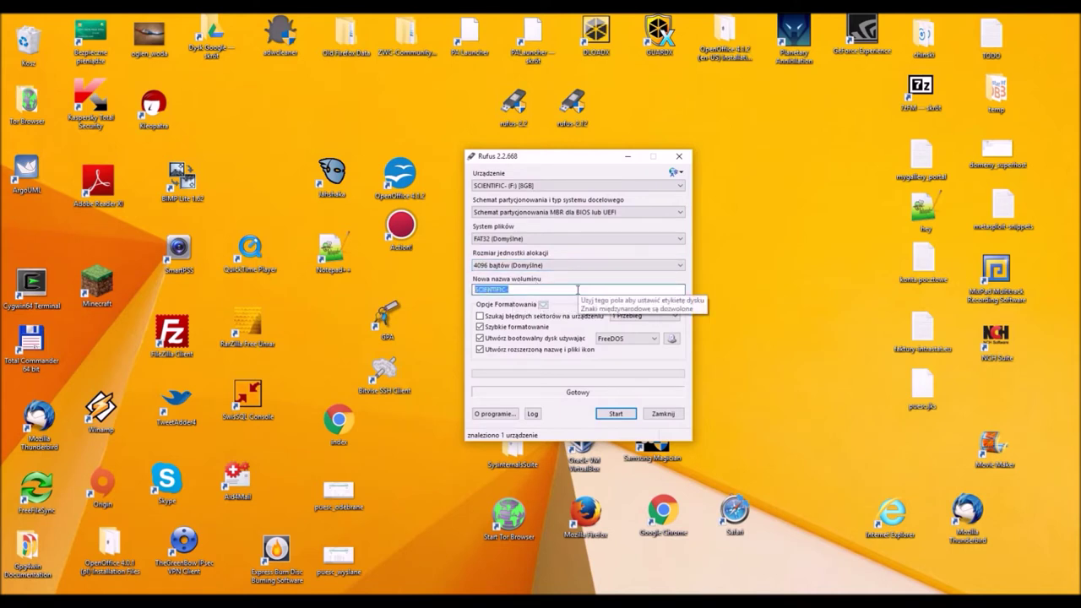
type("bios")
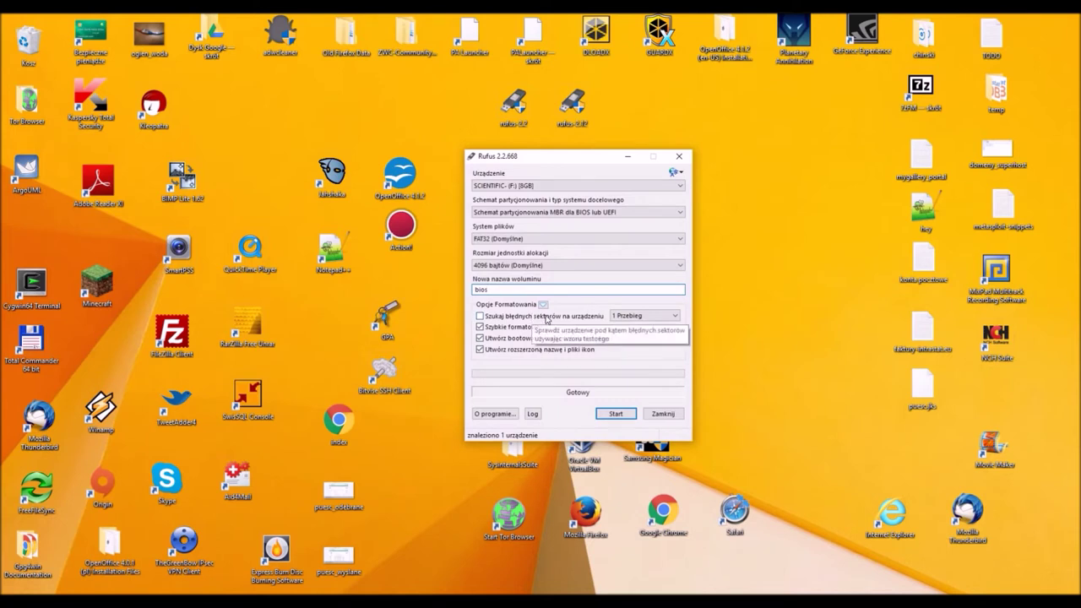
Step: Choose FreeDOS as the bootable disk type and start creating the drive, accepting that all its data is erased
left_click(633, 341)
left_click(634, 341)
left_click(637, 341)
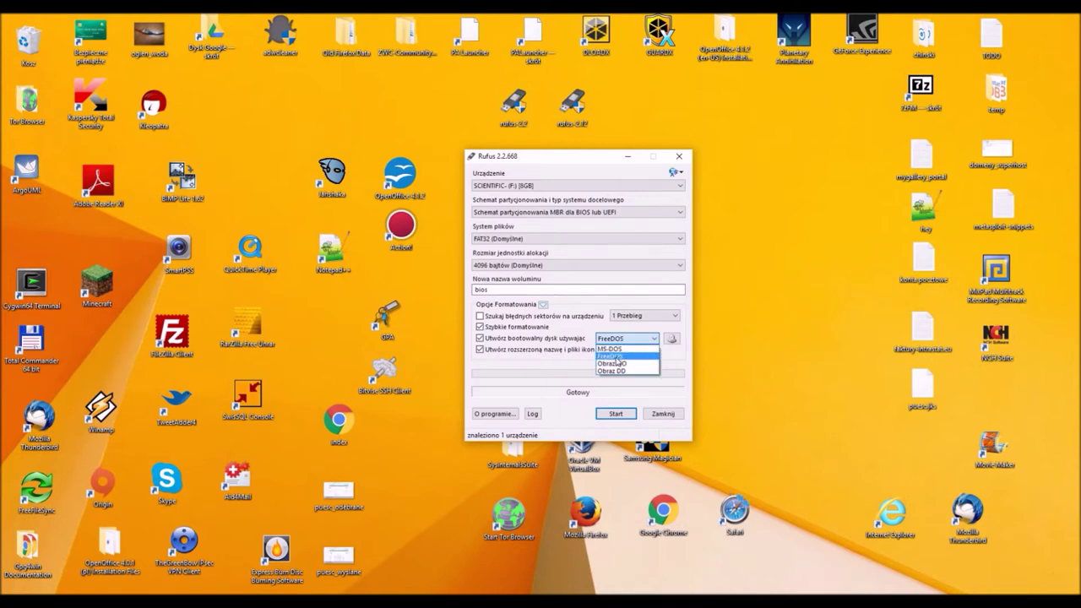
left_click(618, 358)
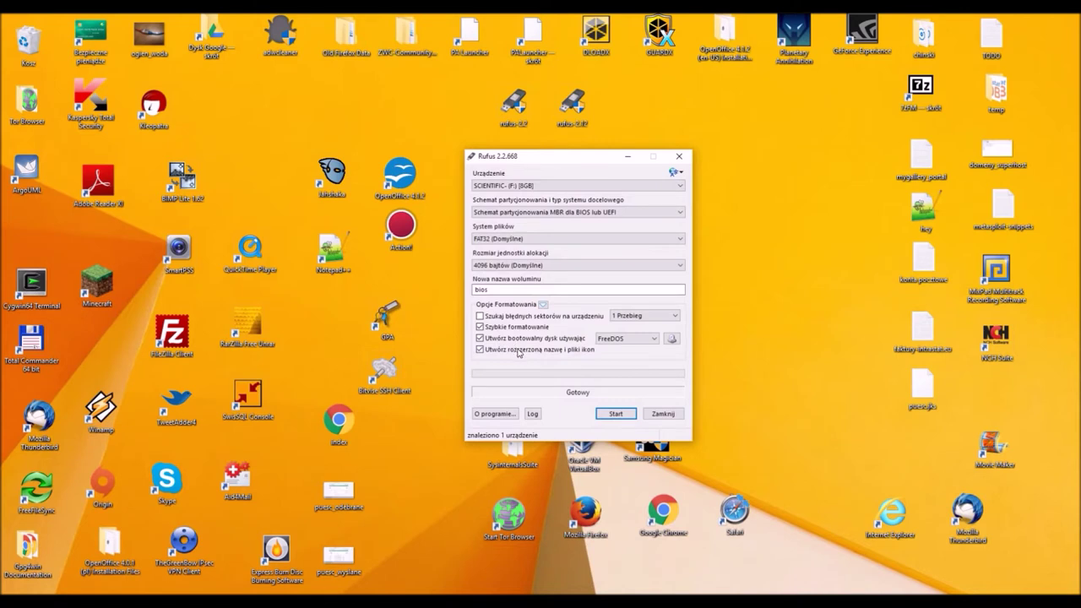
left_click(619, 416)
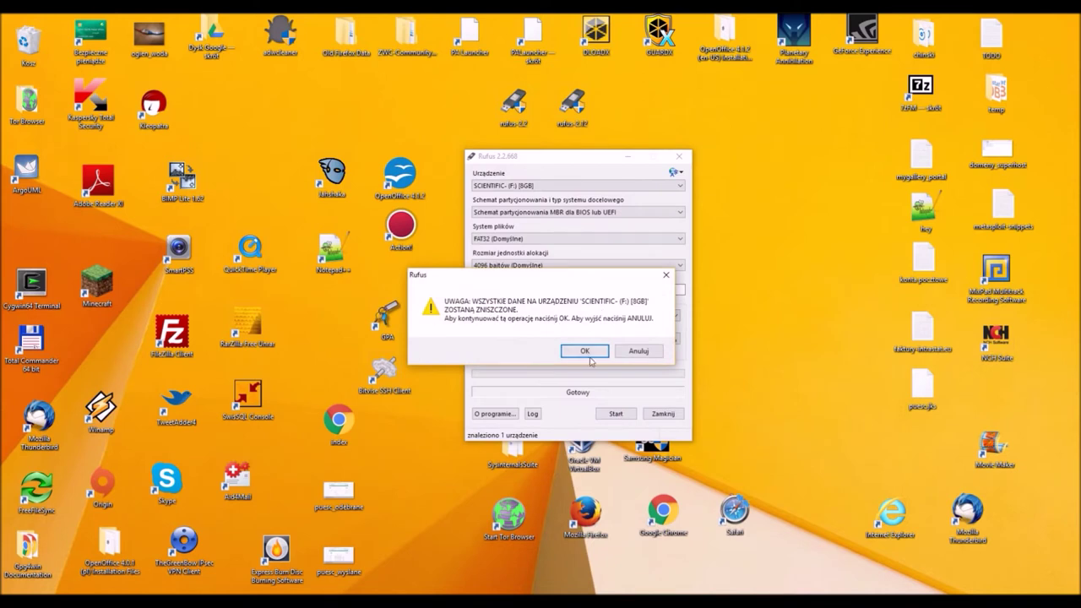
left_click(585, 351)
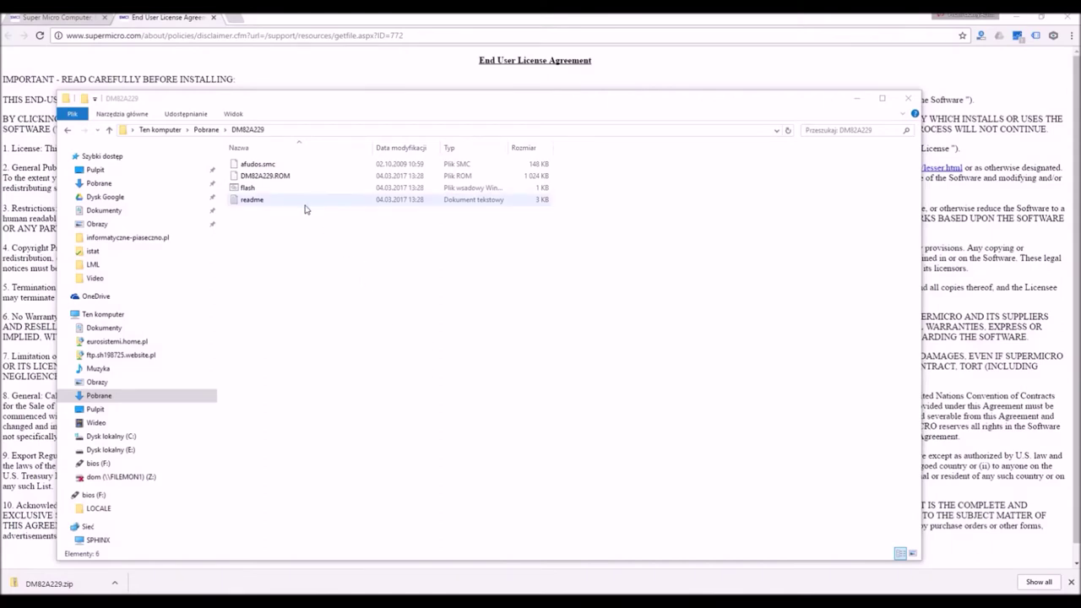
Step: Examine the extracted BIOS update files afudos.smc, DM82A229.ROM and flash in the DM82A229 folder
left_click(258, 165)
left_click(257, 179)
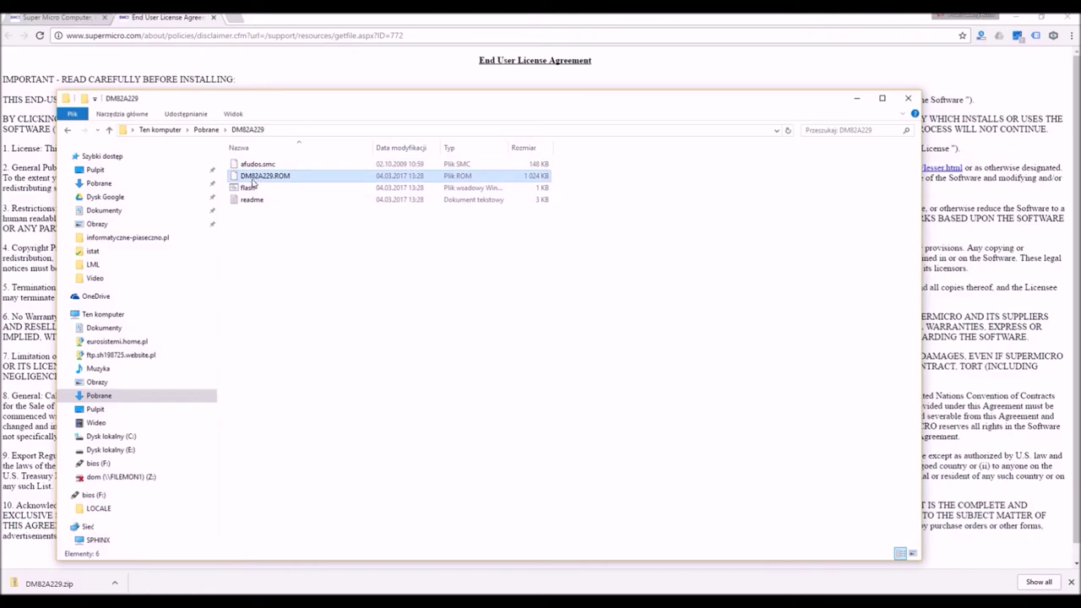
left_click(250, 188)
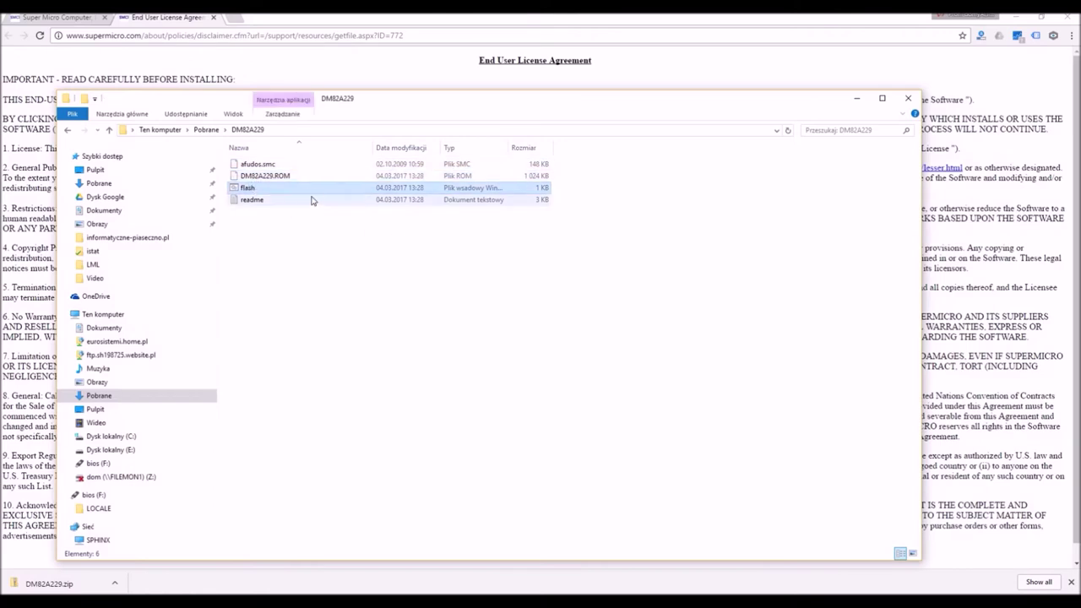
left_click(277, 178)
left_click(248, 189)
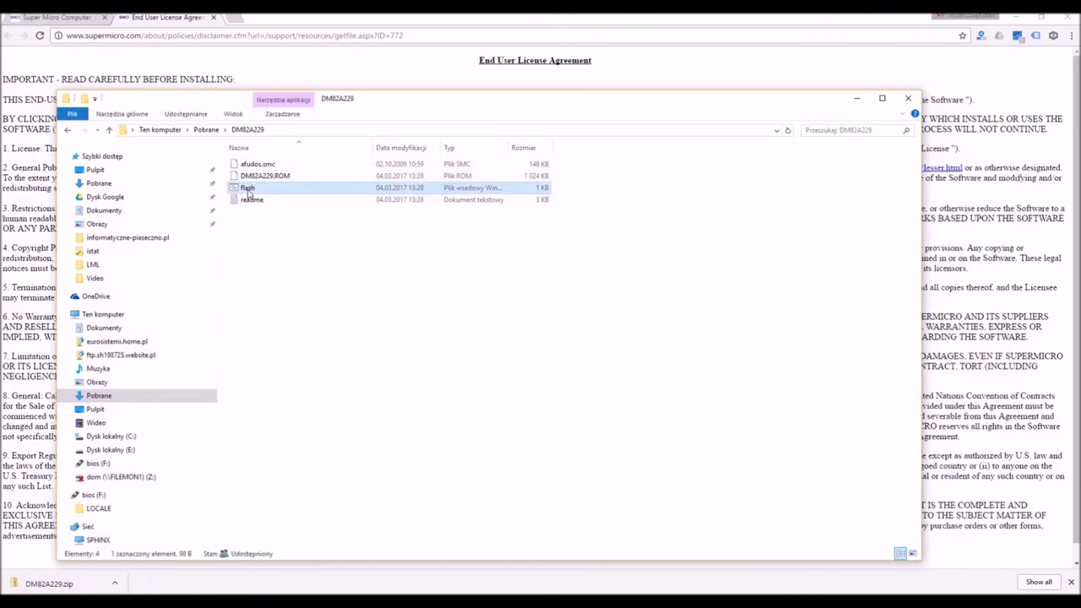
left_click(254, 178)
left_click(249, 190)
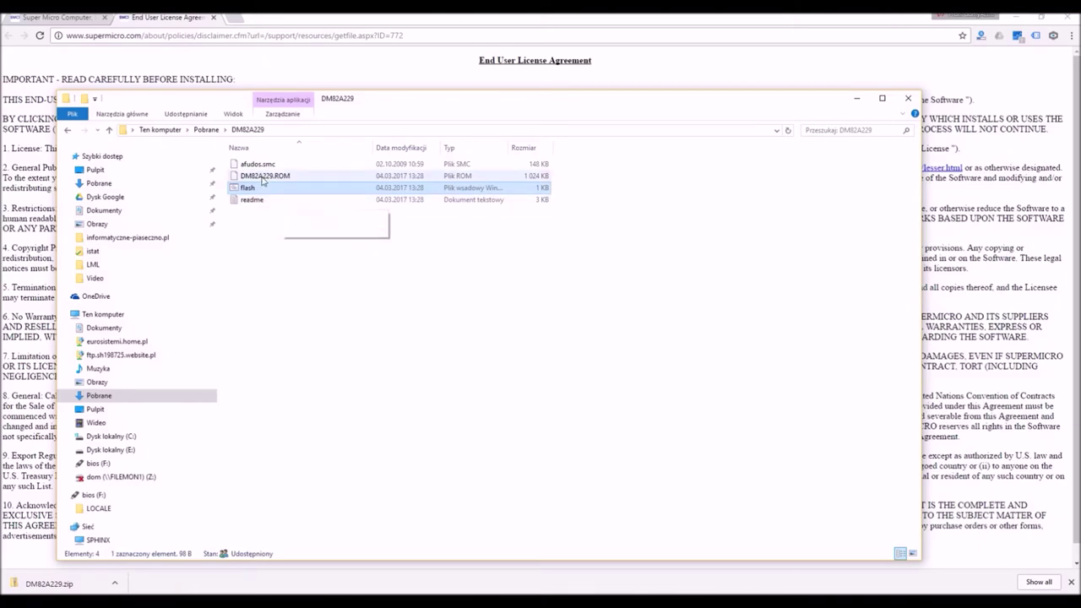
left_click(263, 178)
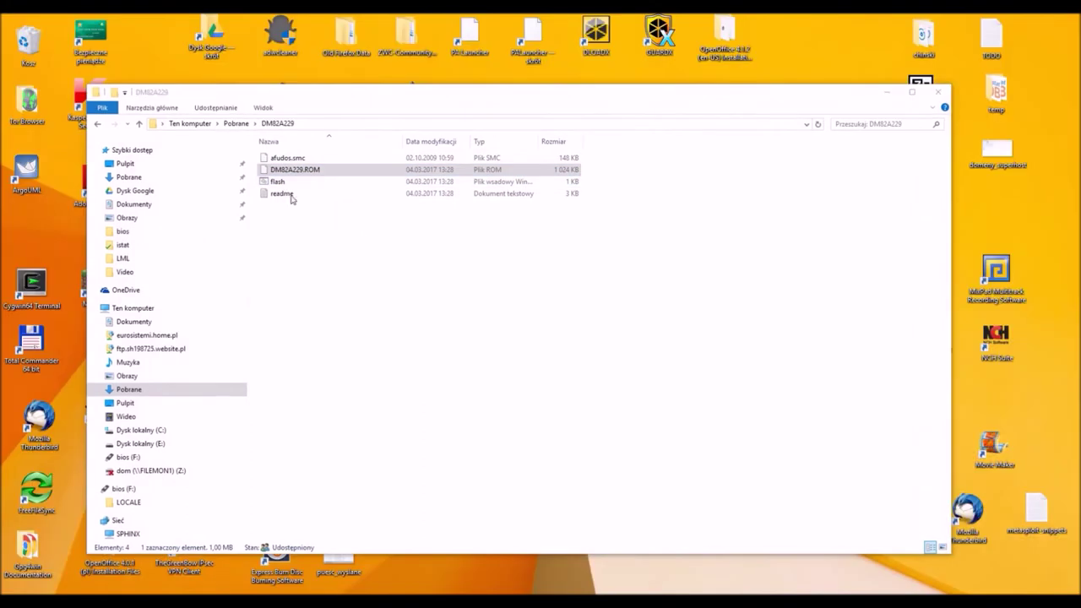
left_click(274, 159)
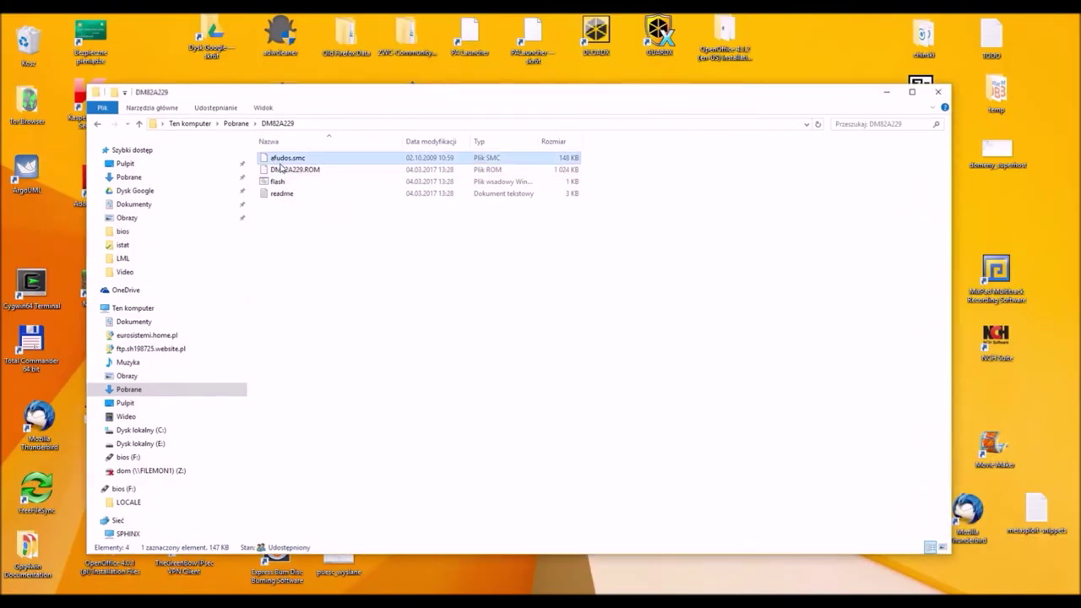
left_click(275, 170)
left_click(277, 183)
left_click(282, 173)
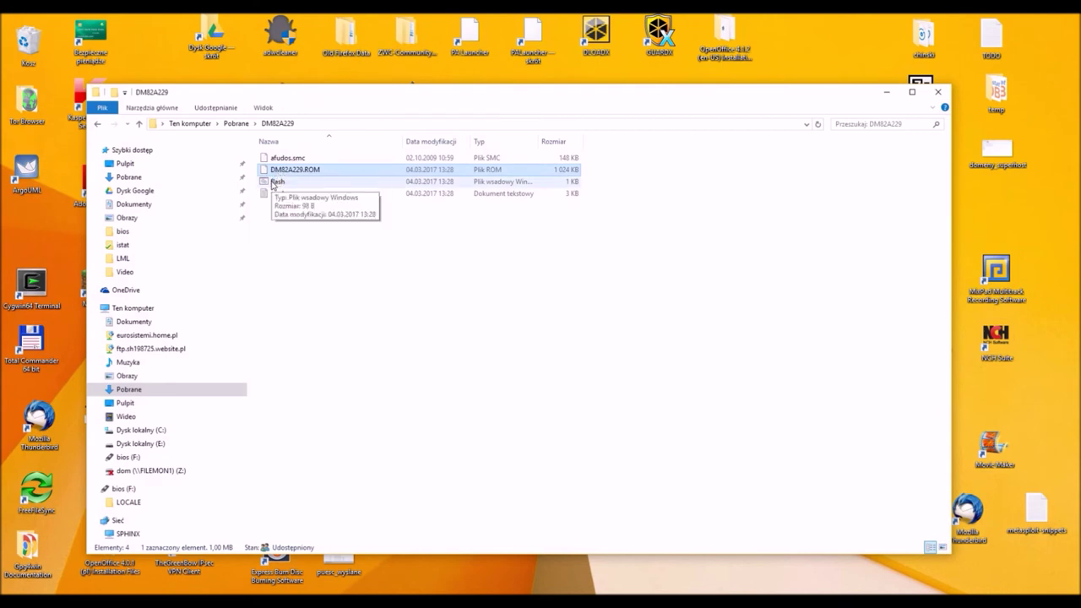
left_click(272, 184)
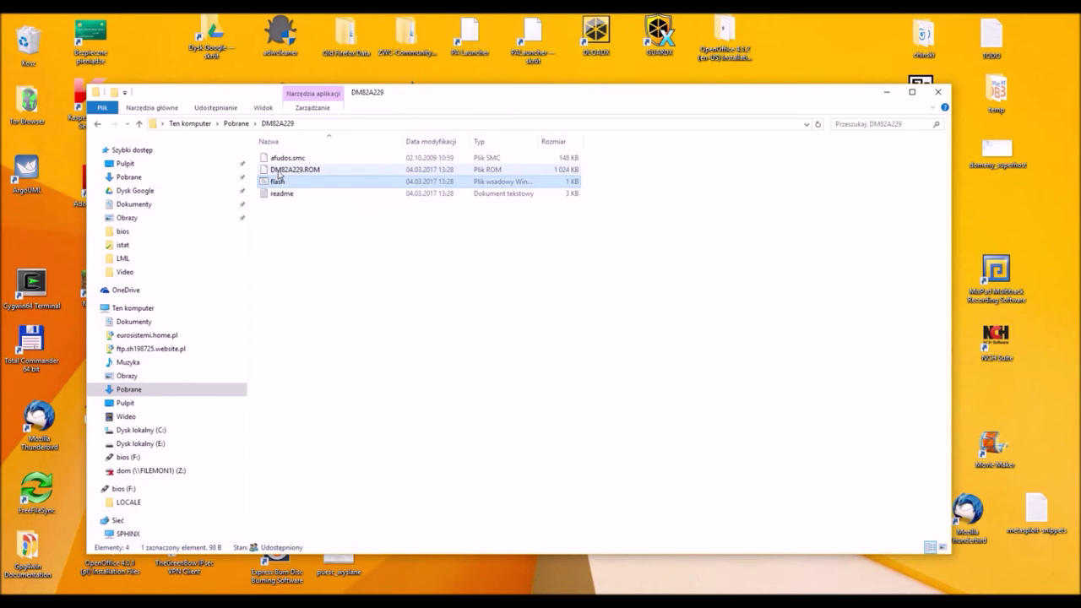
left_click(279, 174)
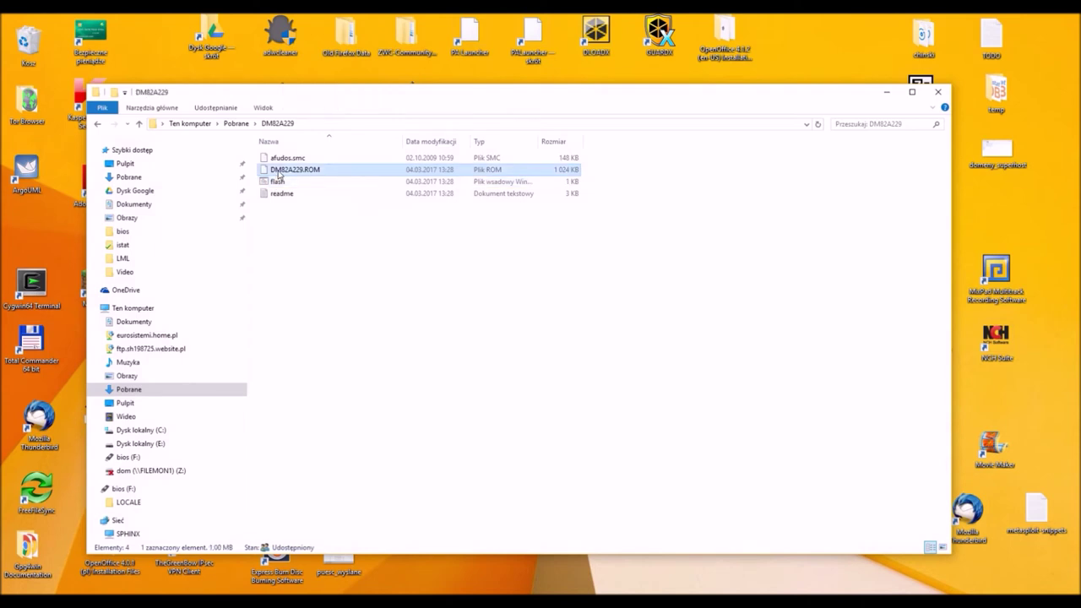
left_click(274, 182)
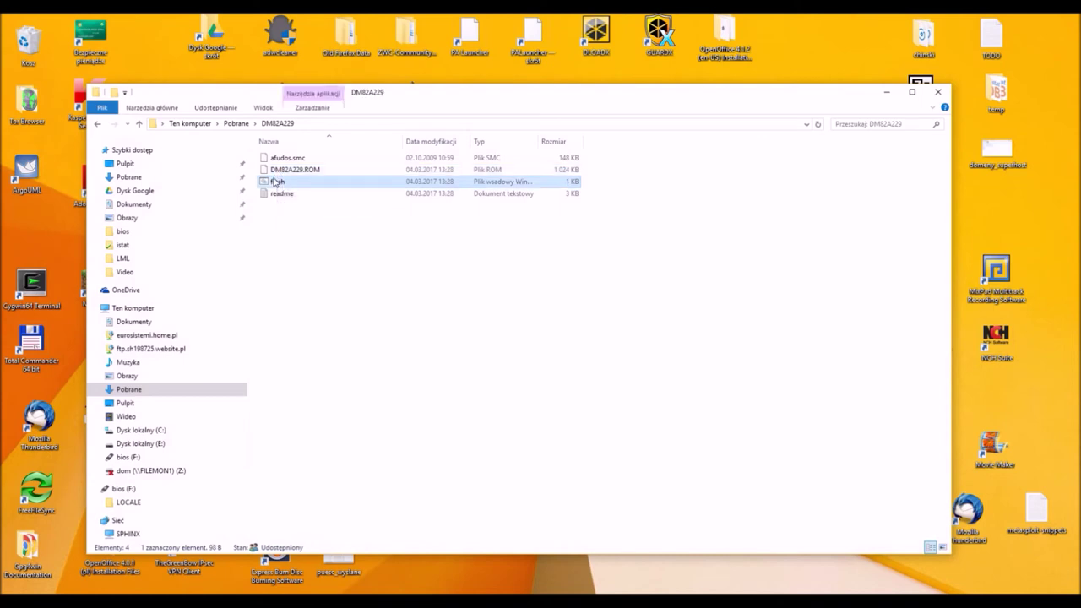
Step: Copy DM82A229.ROM and the flash batch file from the DM82A229 folder to the root of the bios (F:) drive
left_click(281, 173)
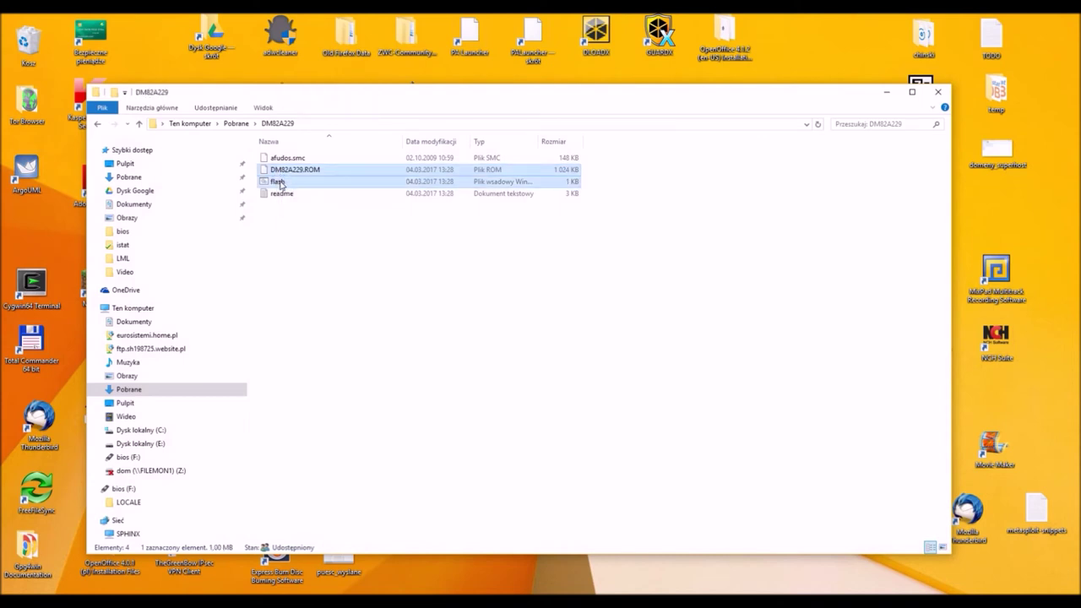
right_click(280, 184)
left_click(340, 358)
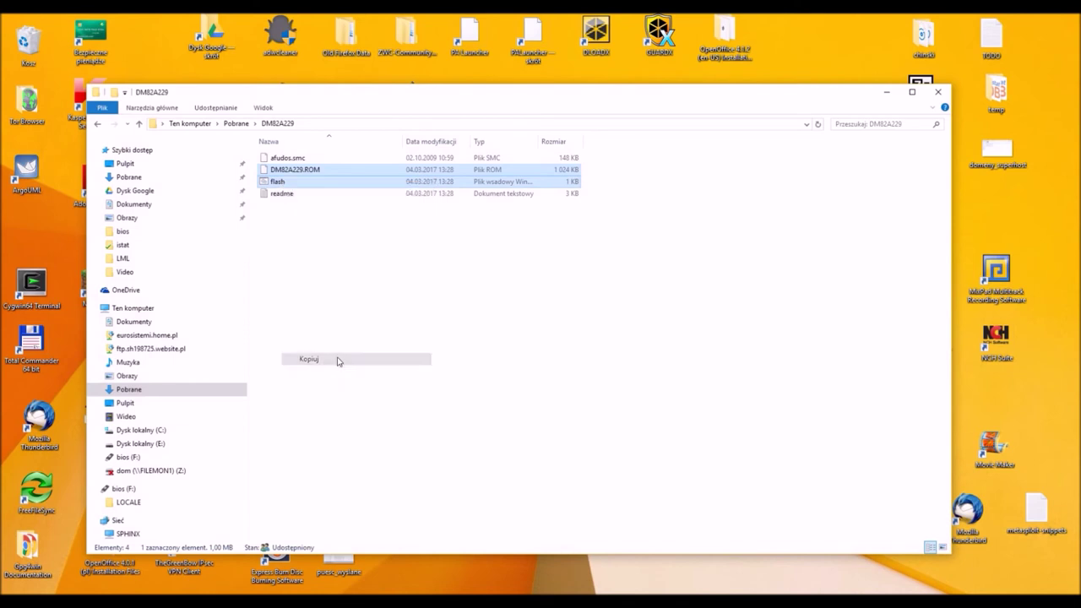
left_click(122, 489)
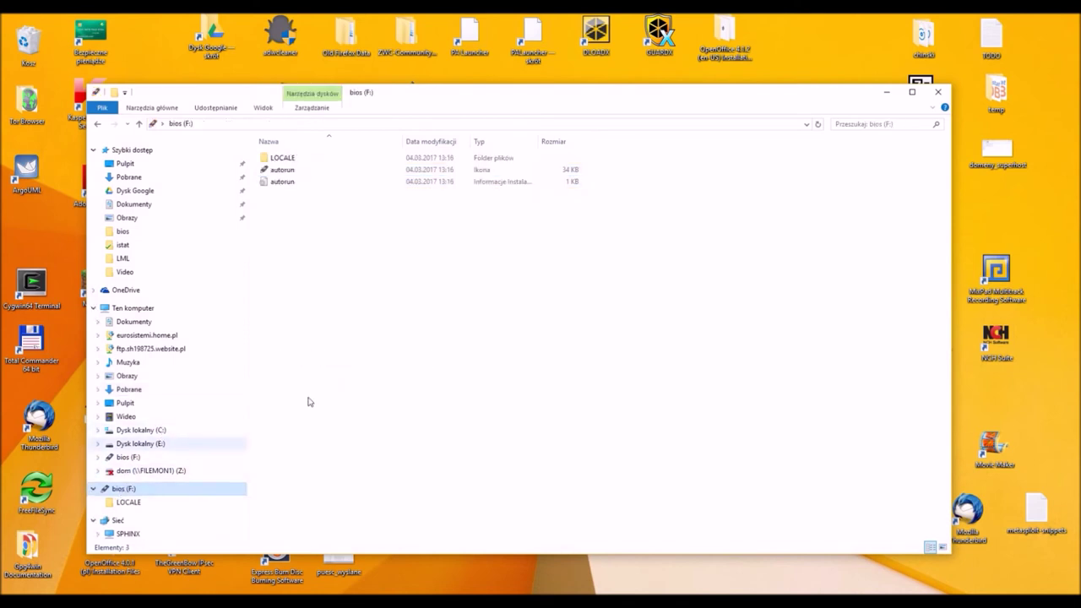
right_click(302, 235)
left_click(344, 317)
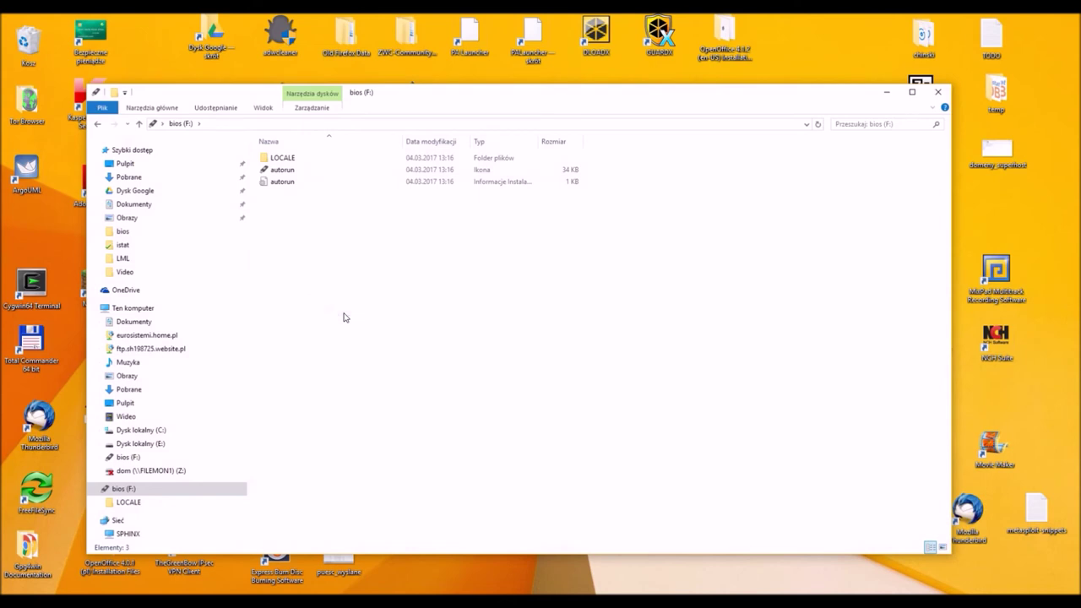
left_click(353, 241)
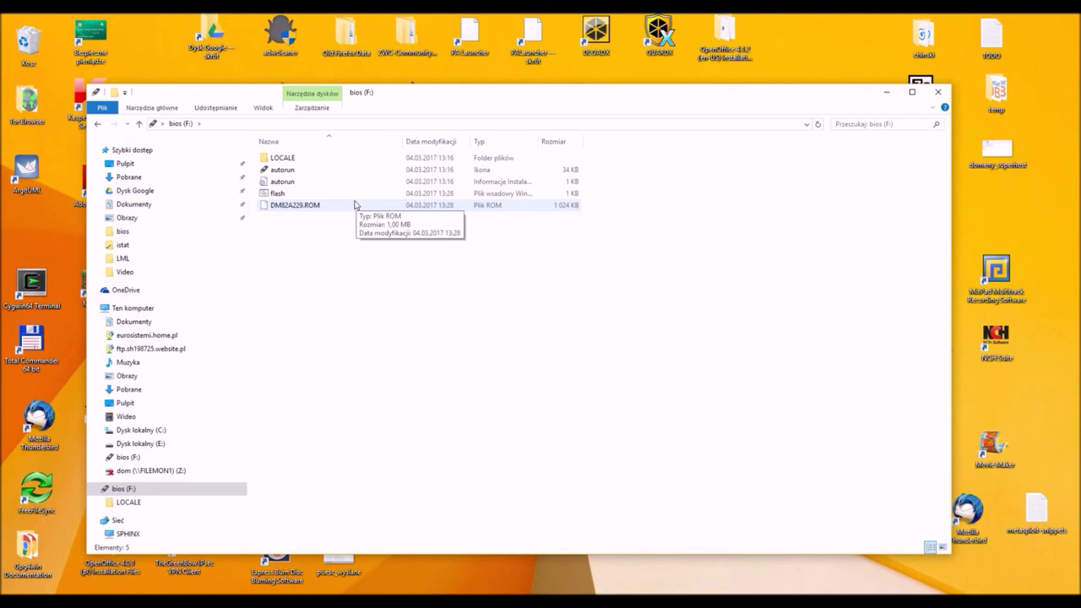
Step: Check the flash batch file and DM82A229.ROM on the bios (F:) drive
left_click(283, 205)
left_click(275, 196)
left_click(275, 206)
left_click(275, 195)
left_click(275, 206)
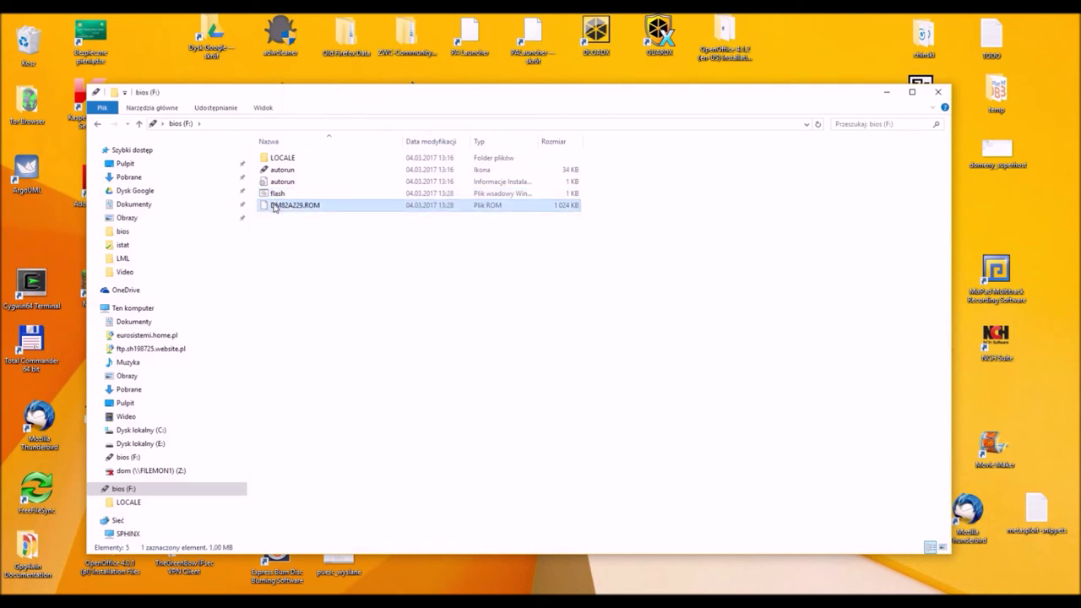
left_click(273, 194)
left_click(274, 205)
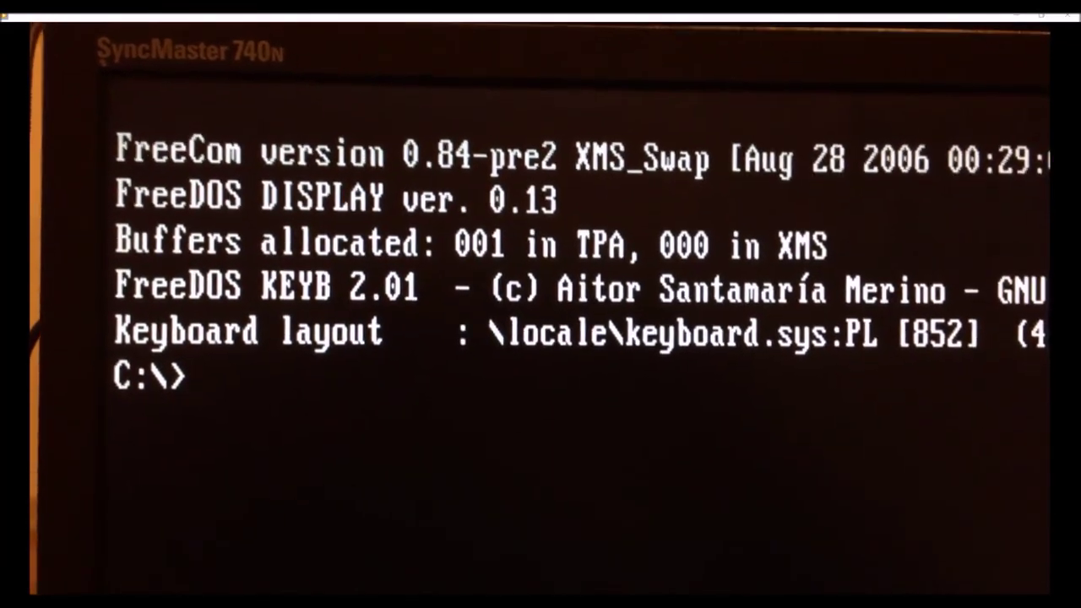
mouse_move(588, 460)
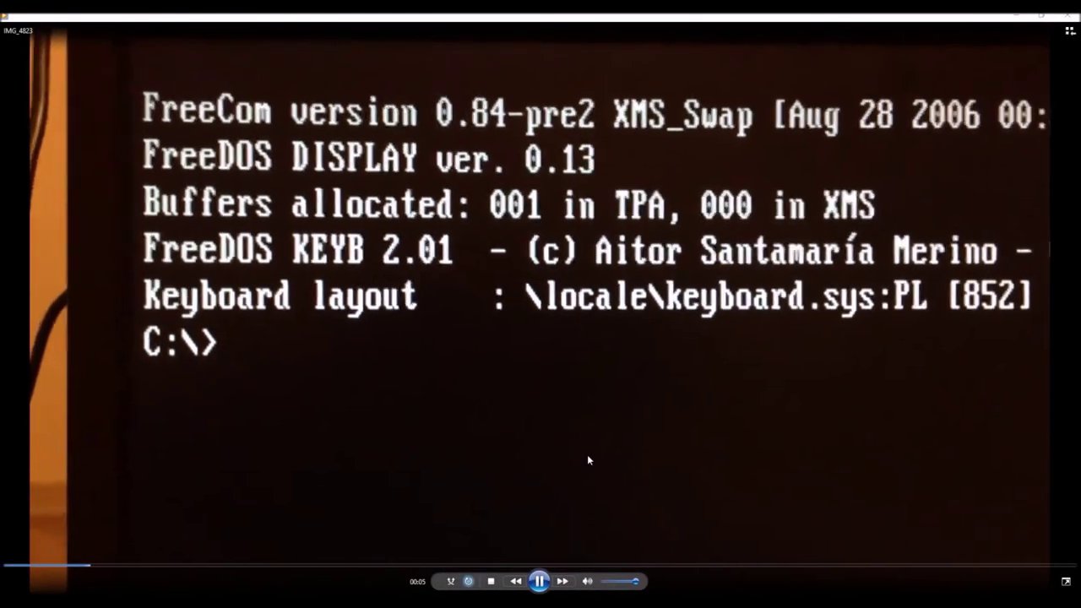